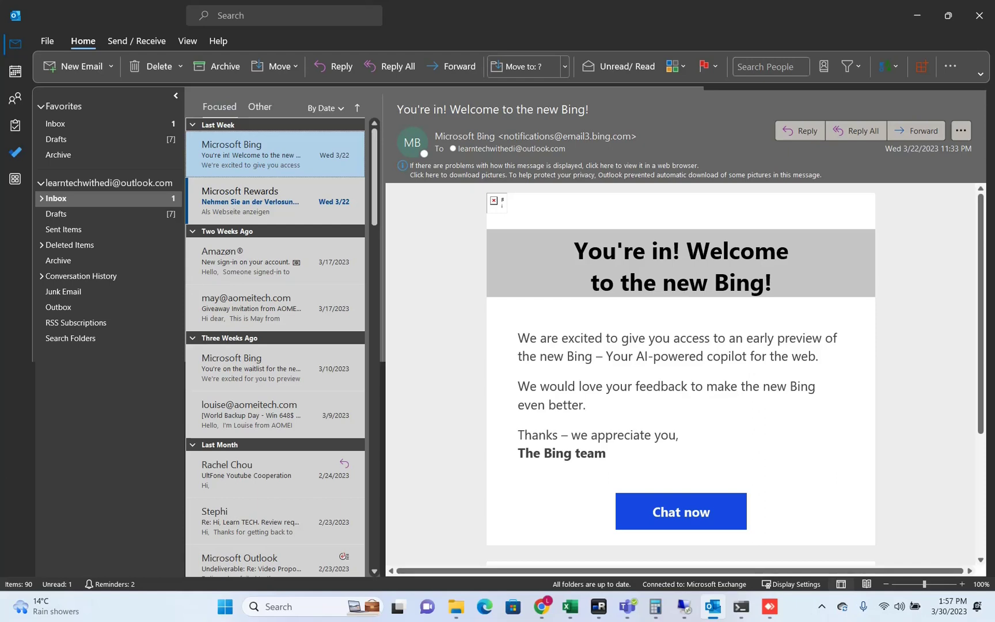
Step: Open Signatures and Stationery from File > Options > Mail
{"action": "left_click", "coordinate": [47, 41]}
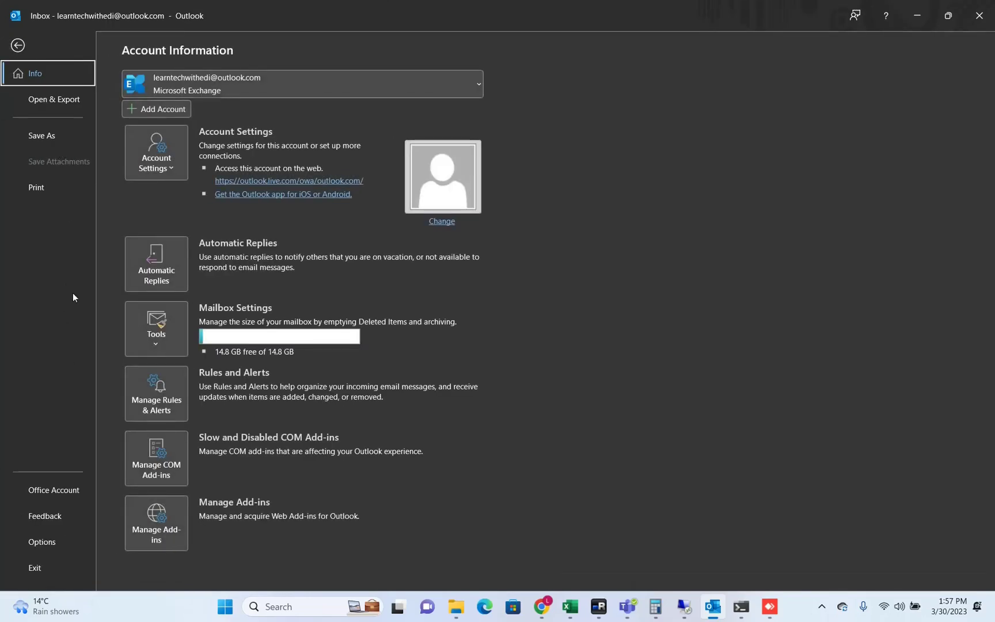
{"action": "left_click", "coordinate": [39, 545]}
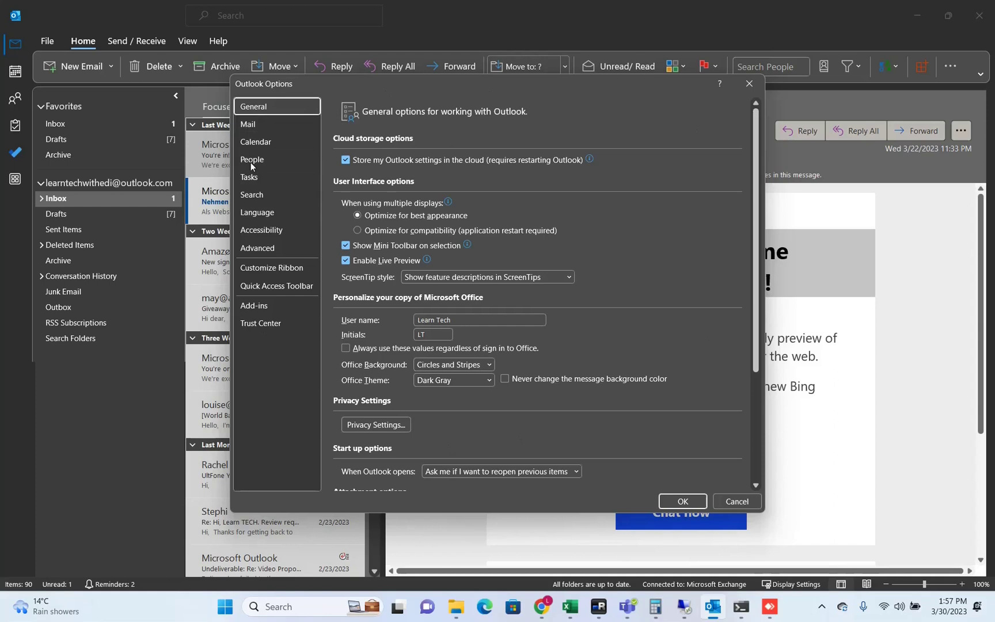
{"action": "left_click", "coordinate": [272, 126]}
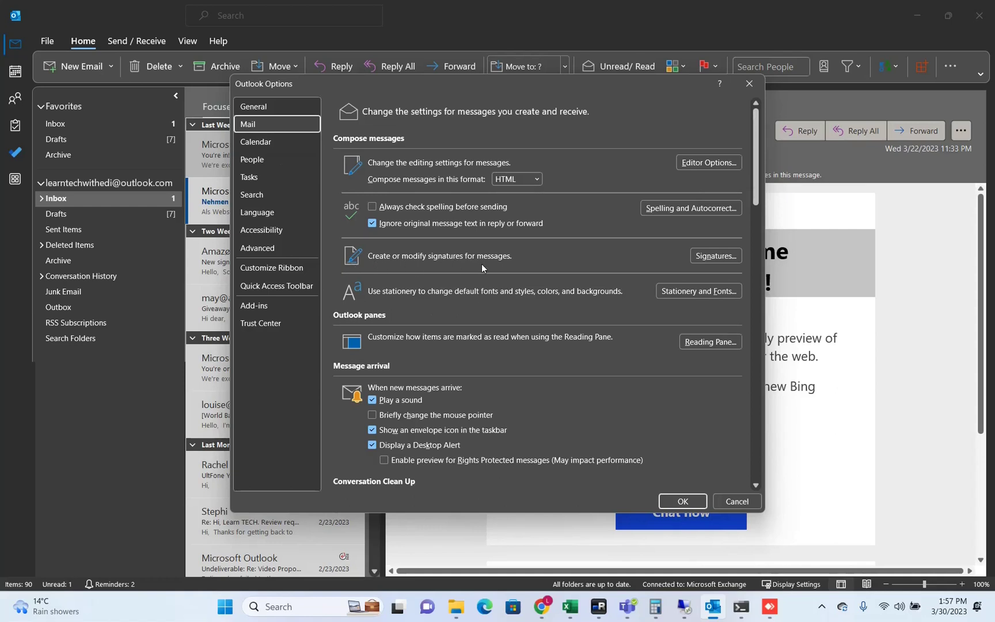
{"action": "left_click", "coordinate": [704, 256]}
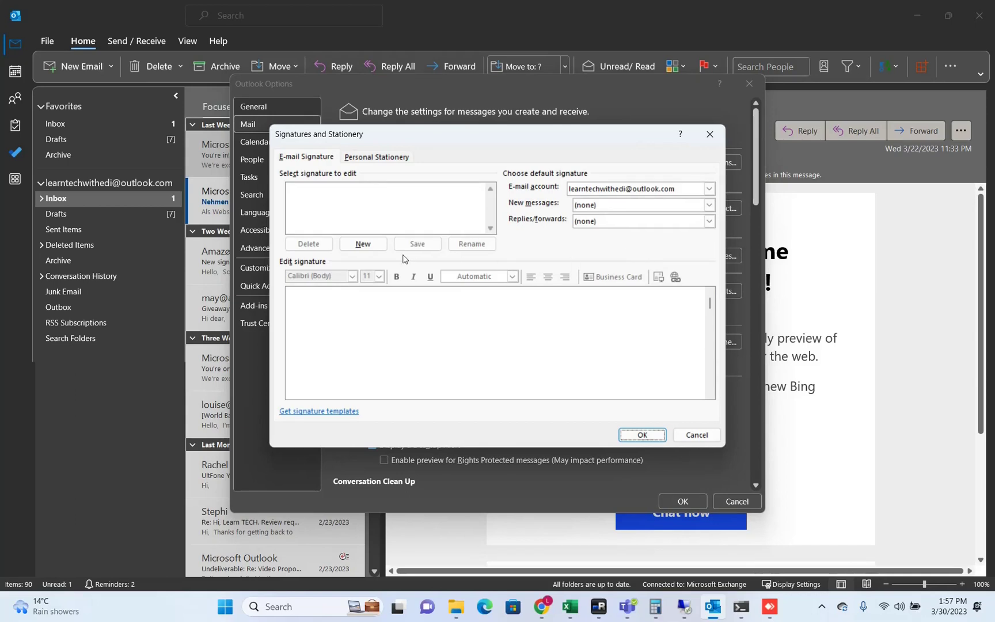
Step: Add a new signature and name it 'Learn TECH'
{"action": "left_click", "coordinate": [379, 249]}
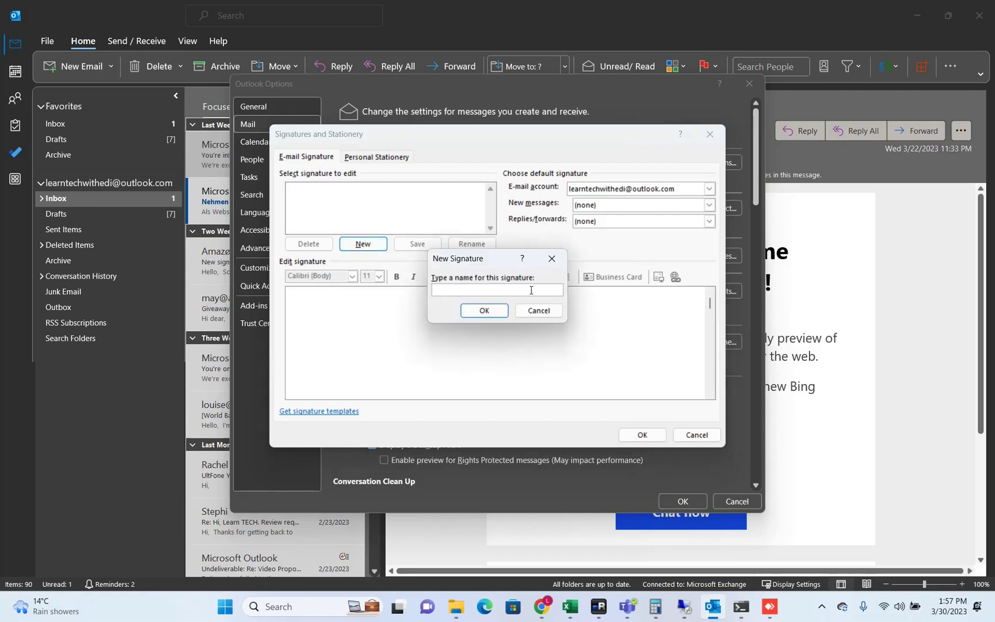
{"action": "type", "text": "L"}
{"action": "type", "text": "earn TE"}
{"action": "type", "text": "CH"}
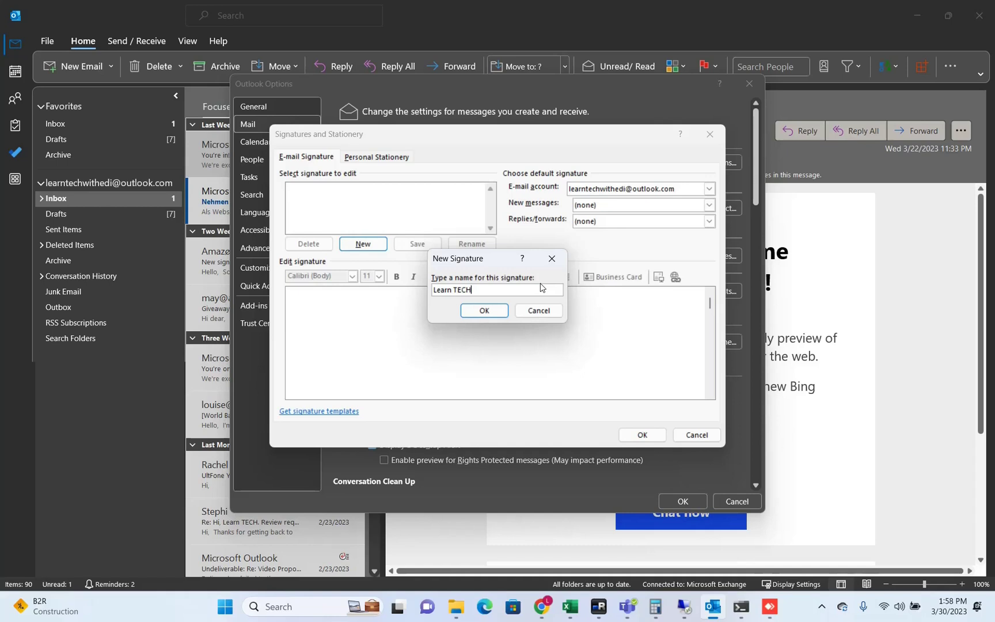
{"action": "left_click", "coordinate": [500, 315]}
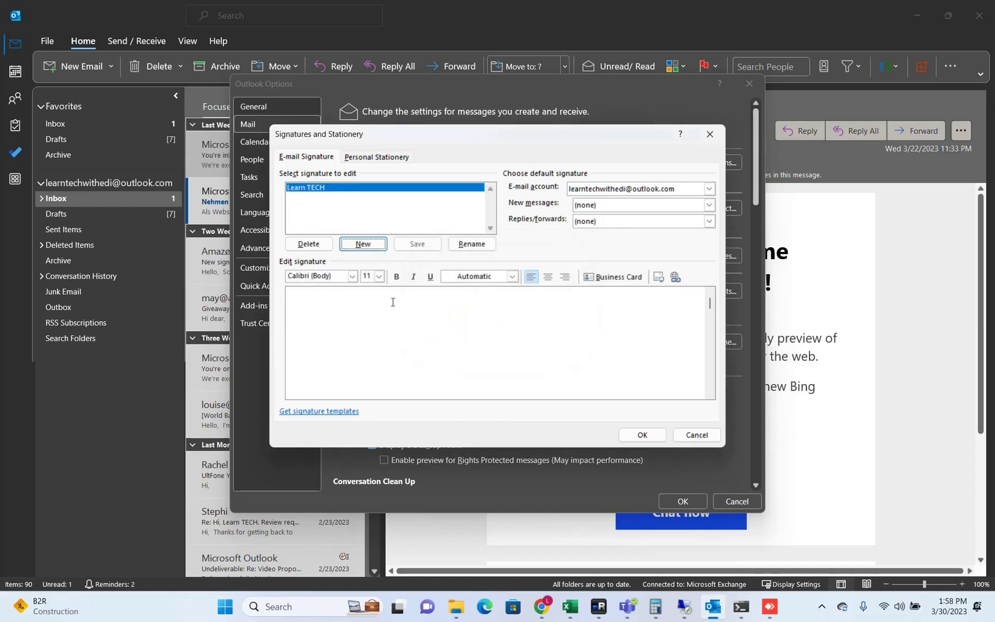
Step: Enter 'Best Regards,', 'Learn TECH' and 'Phone: +4956454' on three lines, fixing typos
{"action": "left_click", "coordinate": [334, 305]}
{"action": "type", "text": "1best"}
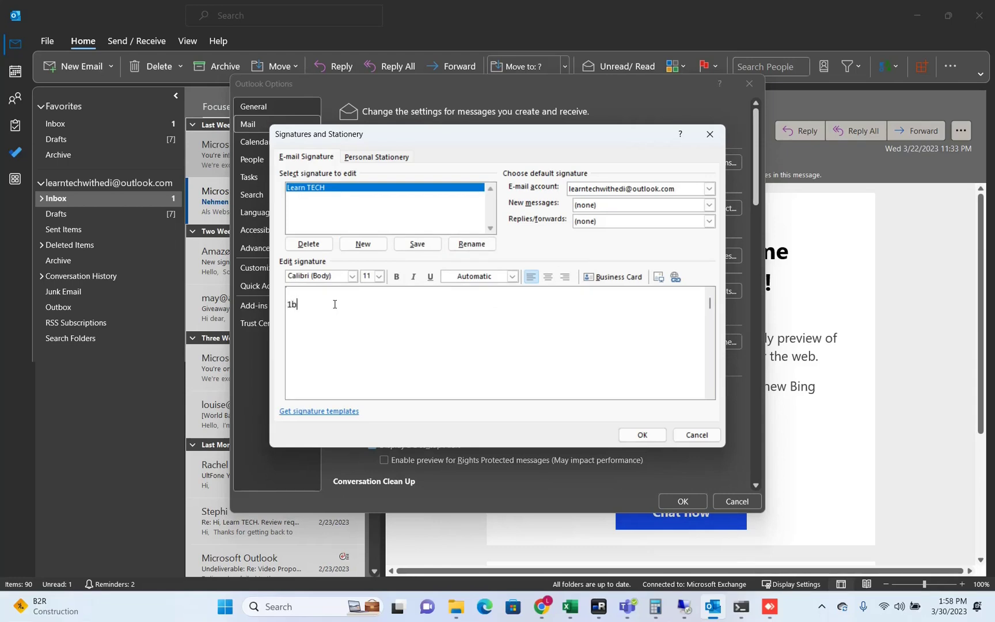
{"action": "key", "text": "BackSpace"}
{"action": "key", "text": "BackSpace"}
{"action": "key", "text": "BackSpace"}
{"action": "key", "text": "BackSpace"}
{"action": "key", "text": "BackSpace"}
{"action": "type", "text": "Best Regards"}
{"action": "type", "text": ","}
{"action": "key", "text": "Return"}
{"action": "type", "text": "Learn T"}
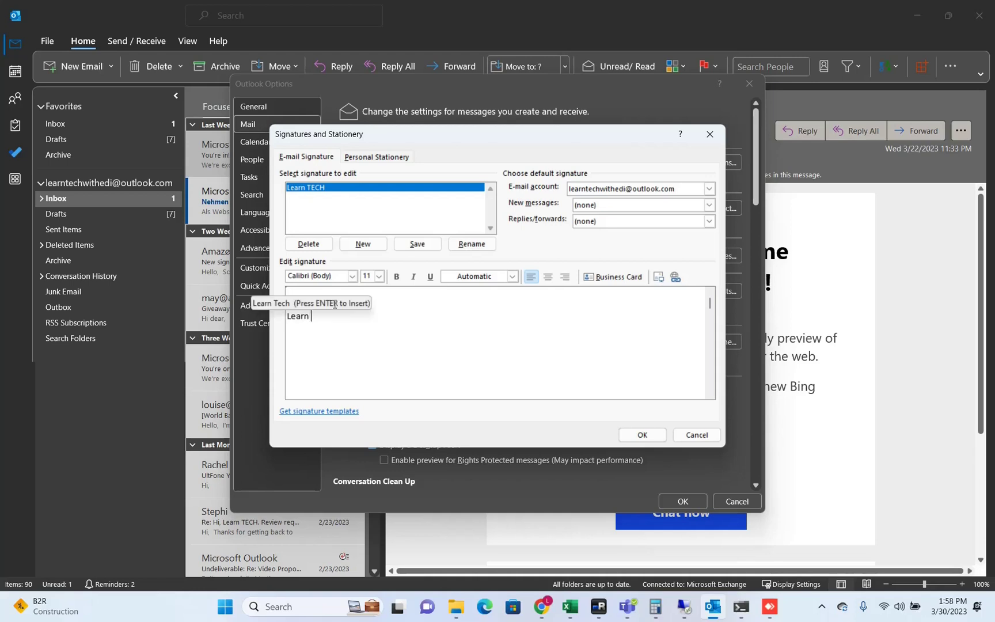
{"action": "type", "text": "E"}
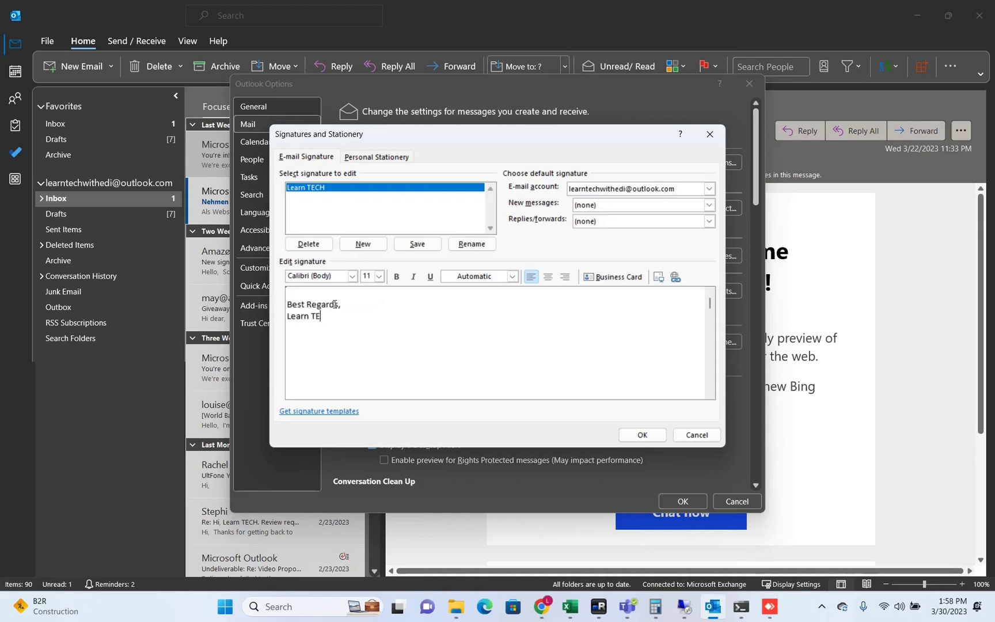
{"action": "type", "text": "CH"}
{"action": "key", "text": "Return"}
{"action": "type", "text": "Phone"}
{"action": "type", "text": ">"}
{"action": "key", "text": "BackSpace"}
{"action": "type", "text": ": +4956454"}
Step: Select the three signature lines and colour them blue
{"action": "left_click_drag", "start_coordinate": [364, 329], "coordinate": [288, 304]}
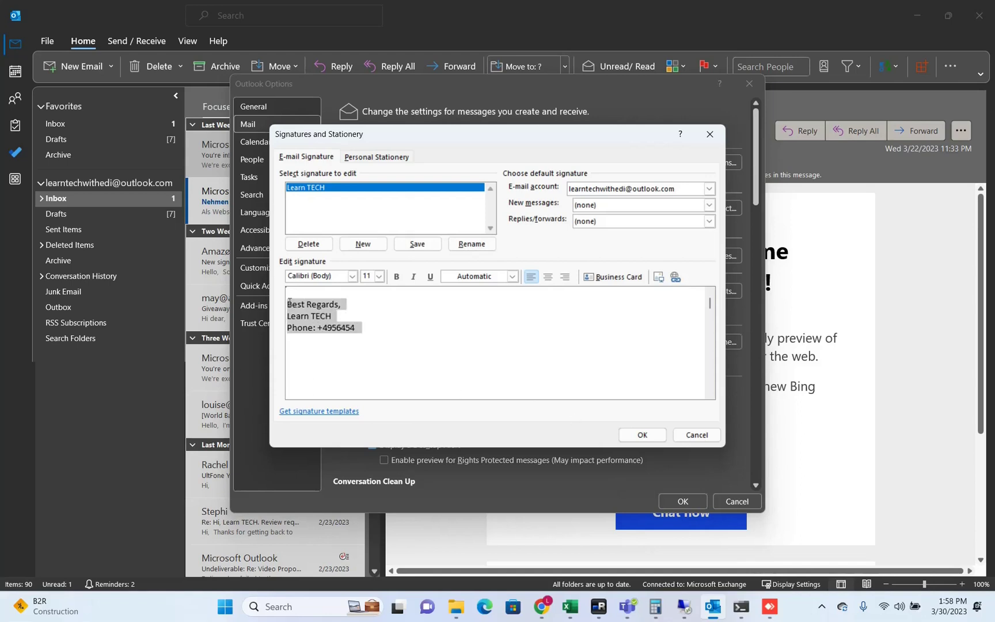
{"action": "left_click", "coordinate": [512, 276]}
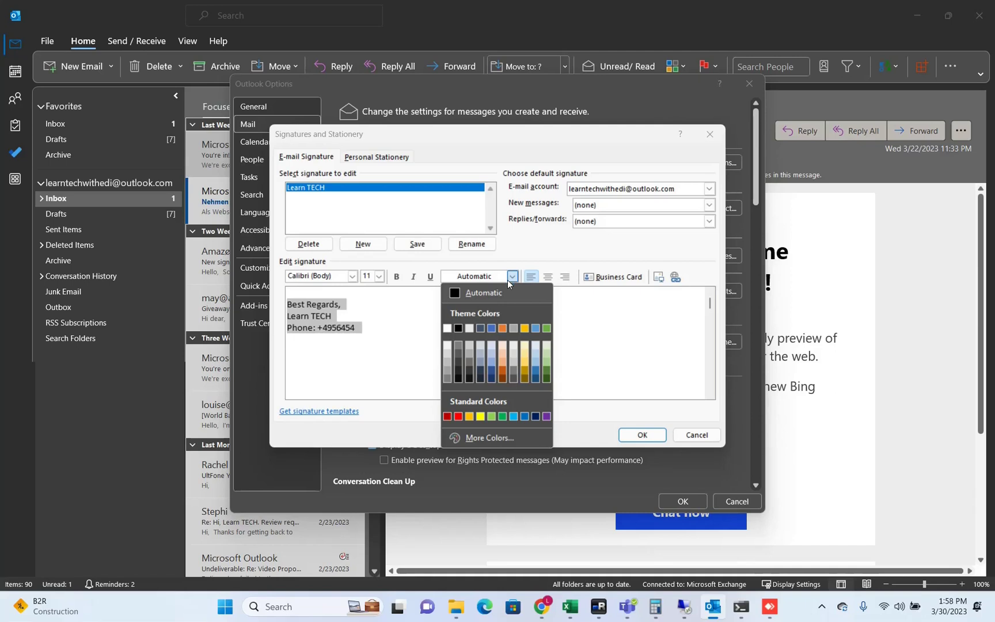
{"action": "left_click", "coordinate": [496, 327]}
{"action": "left_click", "coordinate": [441, 325]}
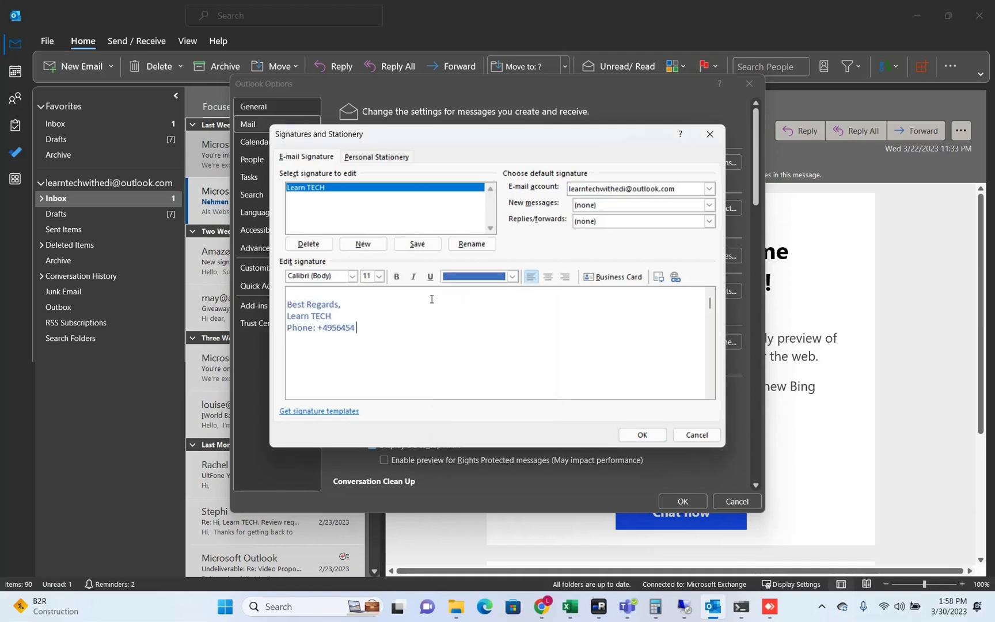
Step: Toggle underline on the signature, then select all and remove it again
{"action": "left_click", "coordinate": [433, 281]}
{"action": "left_click_drag", "start_coordinate": [367, 327], "coordinate": [283, 298]}
{"action": "left_click", "coordinate": [430, 277]}
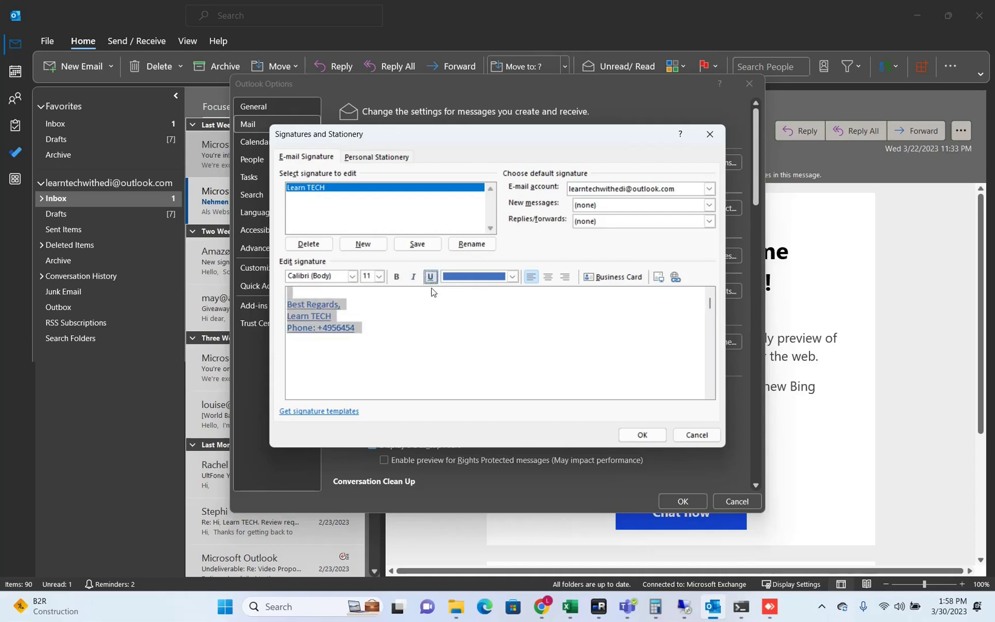
{"action": "left_click", "coordinate": [359, 316]}
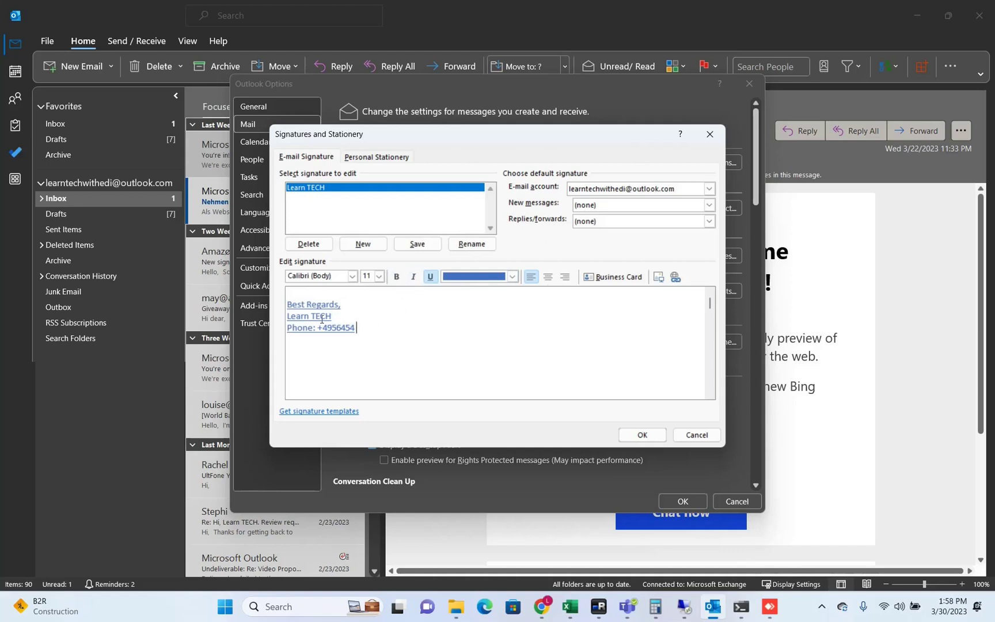
{"action": "left_click_drag", "start_coordinate": [356, 327], "coordinate": [275, 306]}
{"action": "left_click", "coordinate": [397, 320]}
{"action": "key", "text": "ctrl+a"}
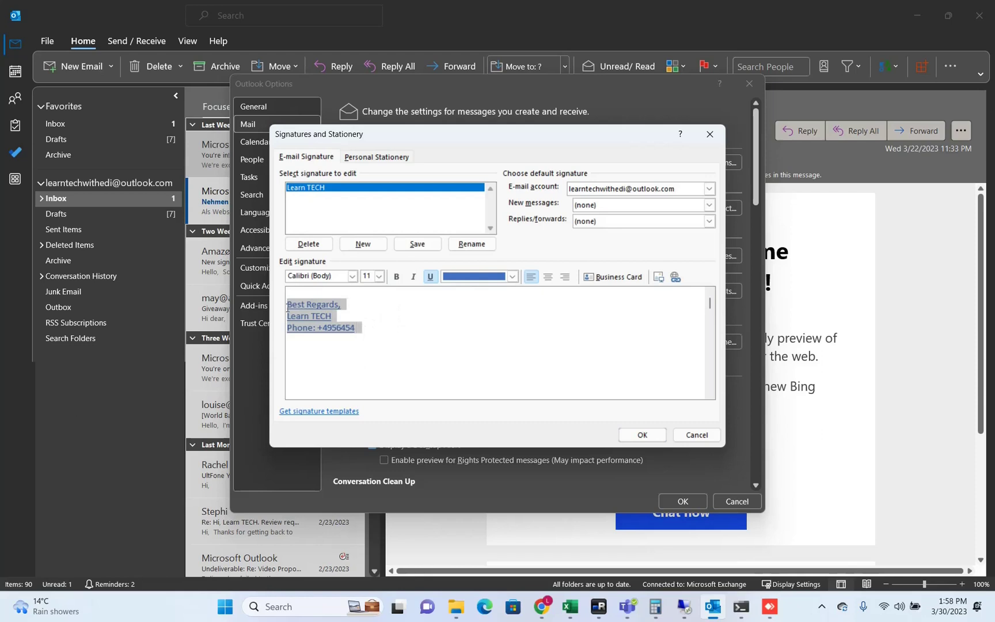
{"action": "left_click", "coordinate": [430, 277]}
{"action": "left_click", "coordinate": [381, 337]}
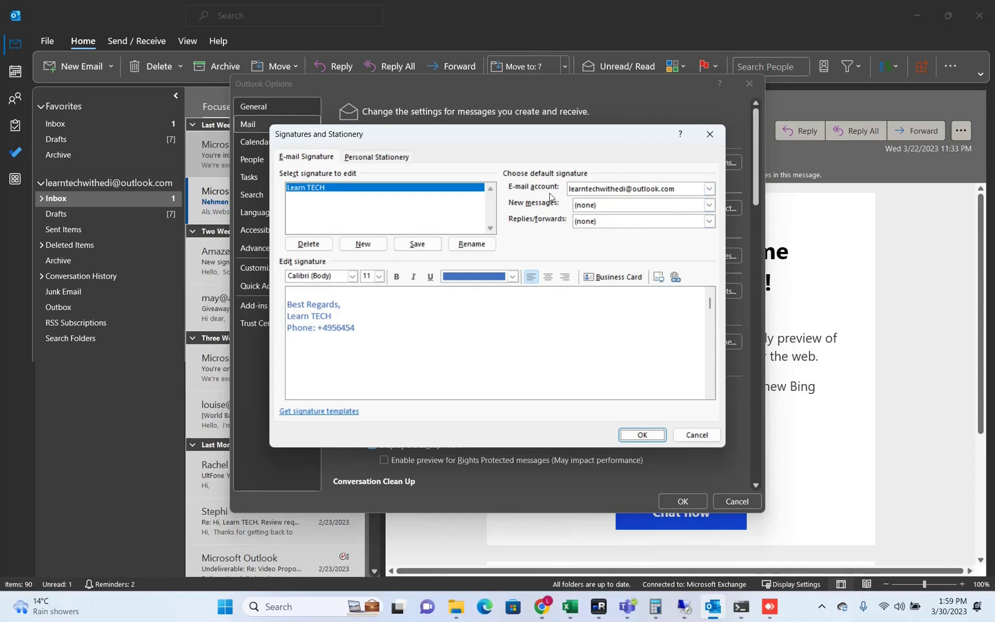
Step: For the outlook.com account, set Learn TECH for new messages and replies/forwards, then confirm
{"action": "left_click", "coordinate": [626, 190]}
{"action": "left_click", "coordinate": [630, 192]}
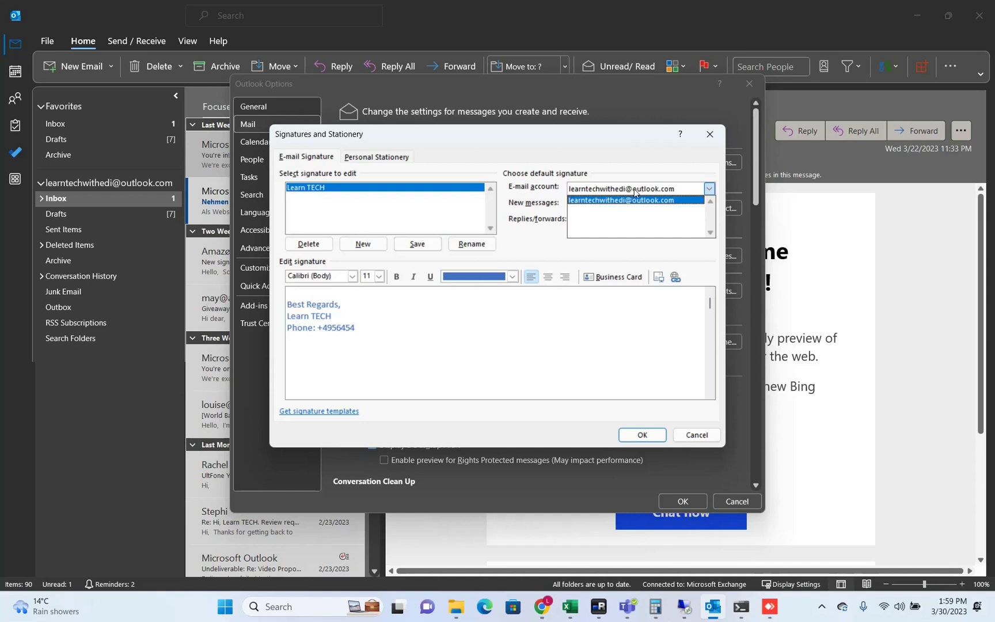
{"action": "left_click", "coordinate": [635, 192]}
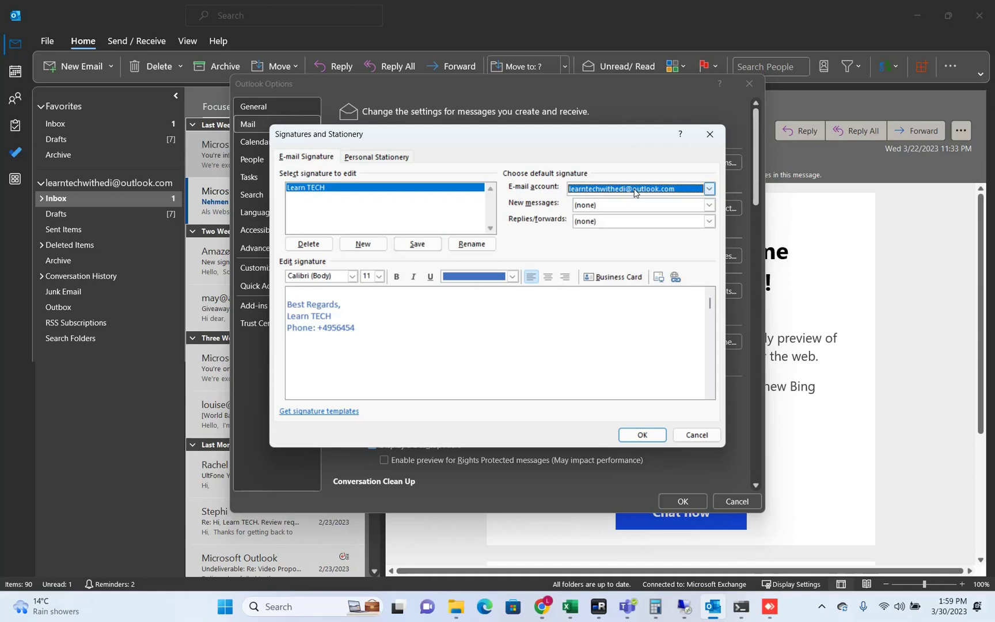
{"action": "left_click", "coordinate": [611, 204]}
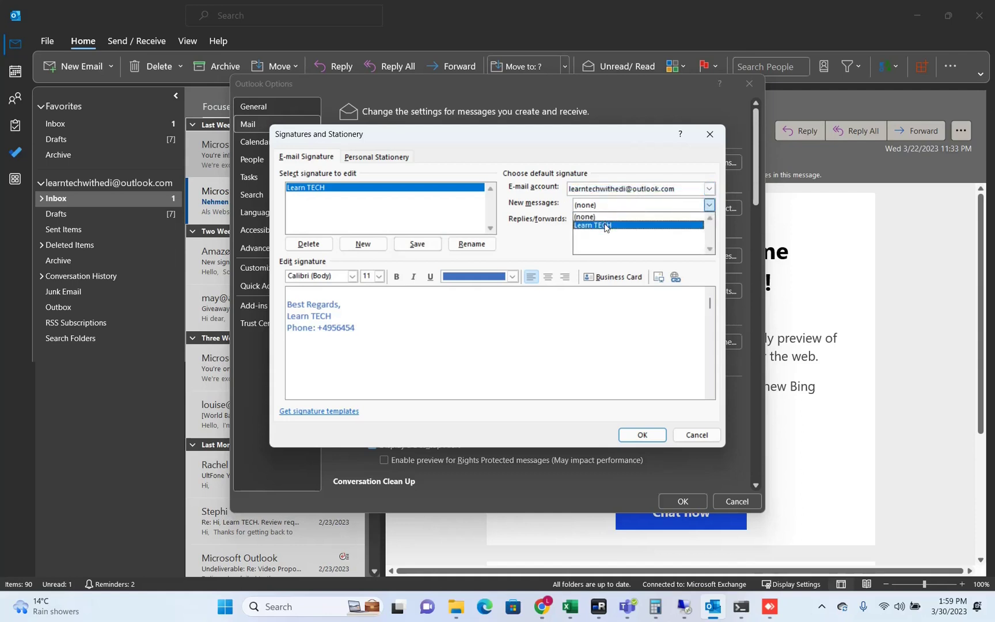
{"action": "left_click", "coordinate": [605, 225]}
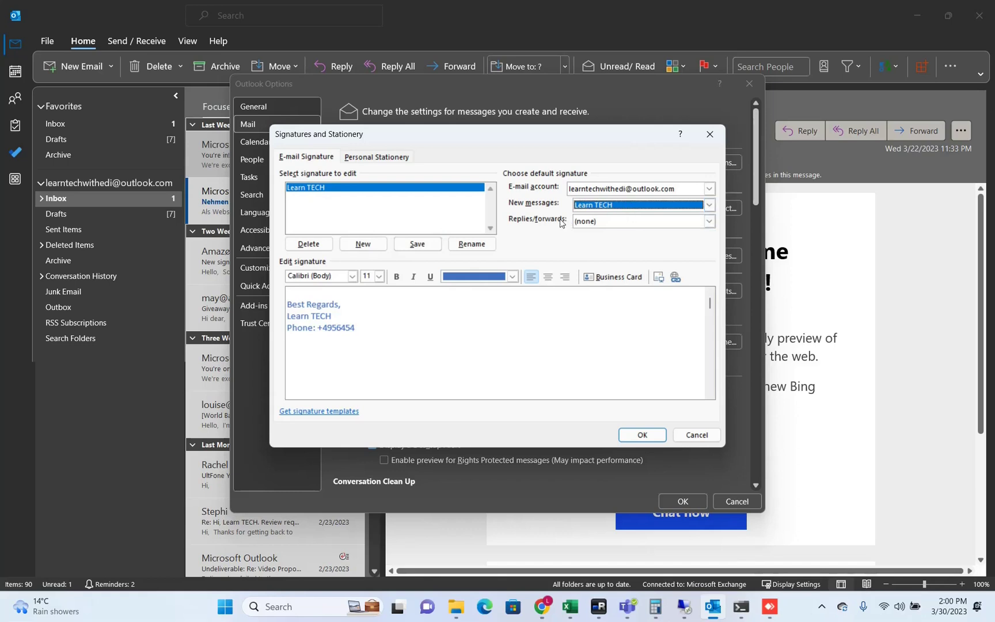
{"action": "left_click", "coordinate": [609, 223]}
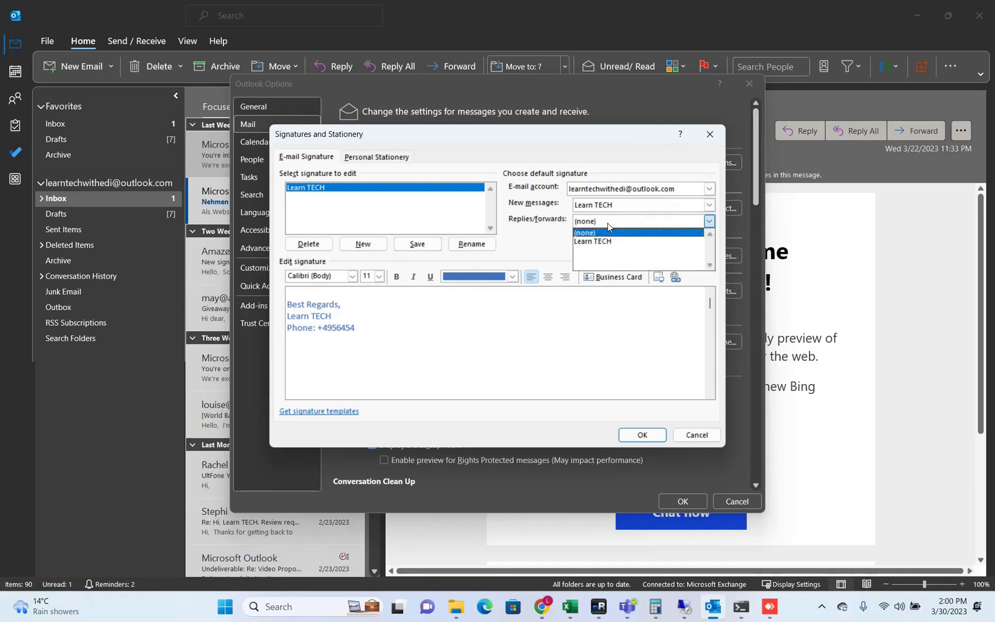
{"action": "left_click", "coordinate": [607, 242]}
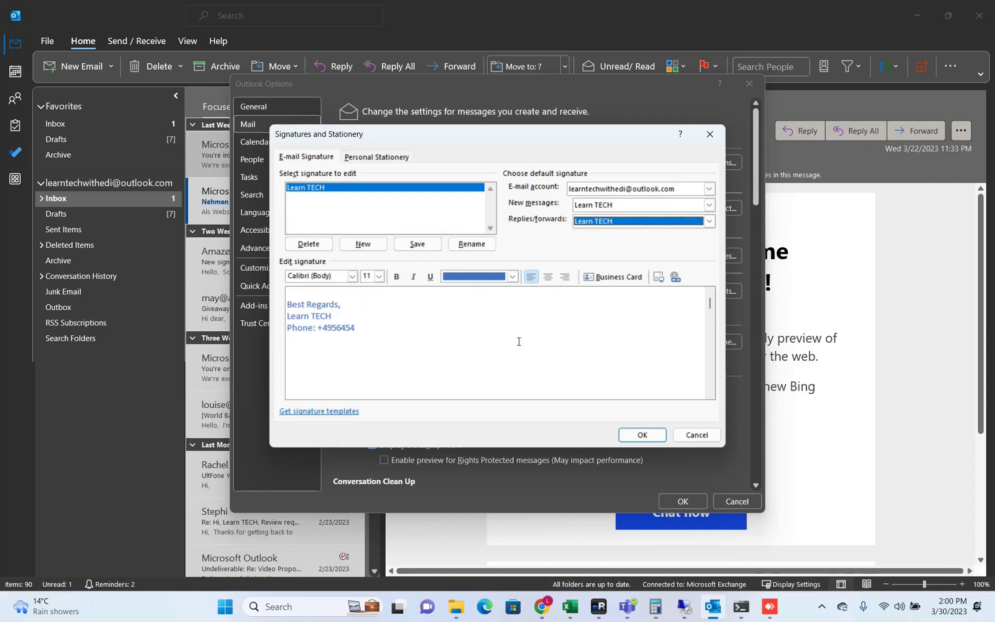
{"action": "left_click", "coordinate": [637, 436]}
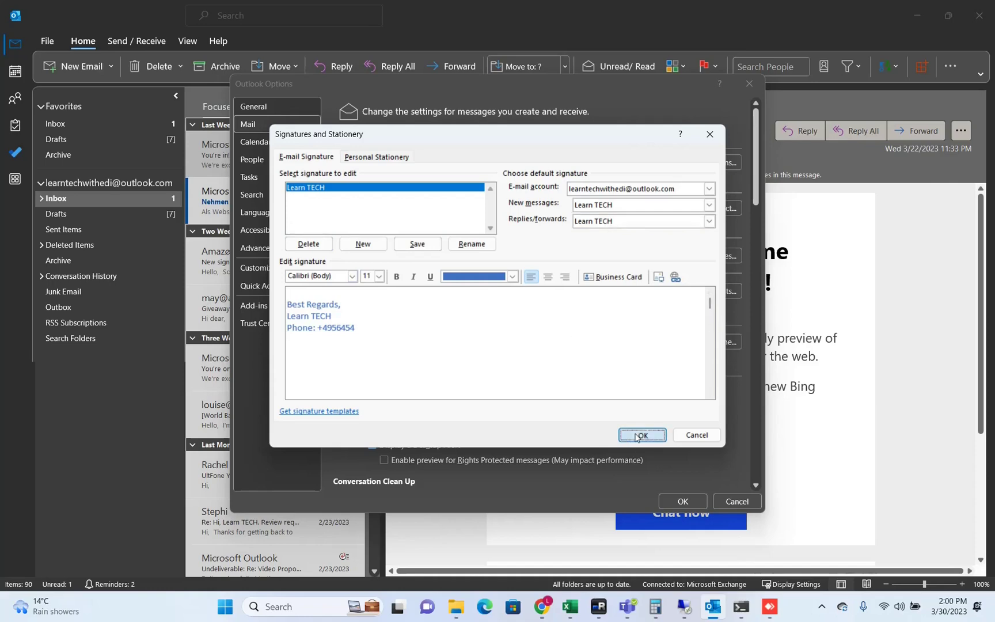
Step: Close Outlook Options and check the Learn TECH signature in a new message
{"action": "left_click", "coordinate": [684, 501]}
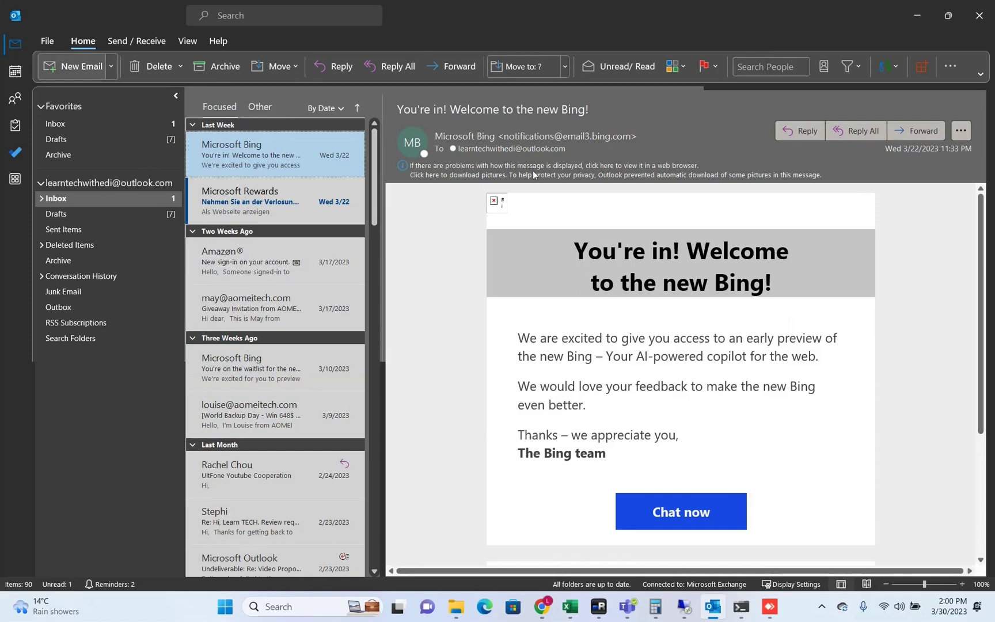
{"action": "key", "text": "ctrl+n"}
{"action": "left_click", "coordinate": [97, 247]}
{"action": "left_click_drag", "start_coordinate": [97, 255], "coordinate": [18, 222]}
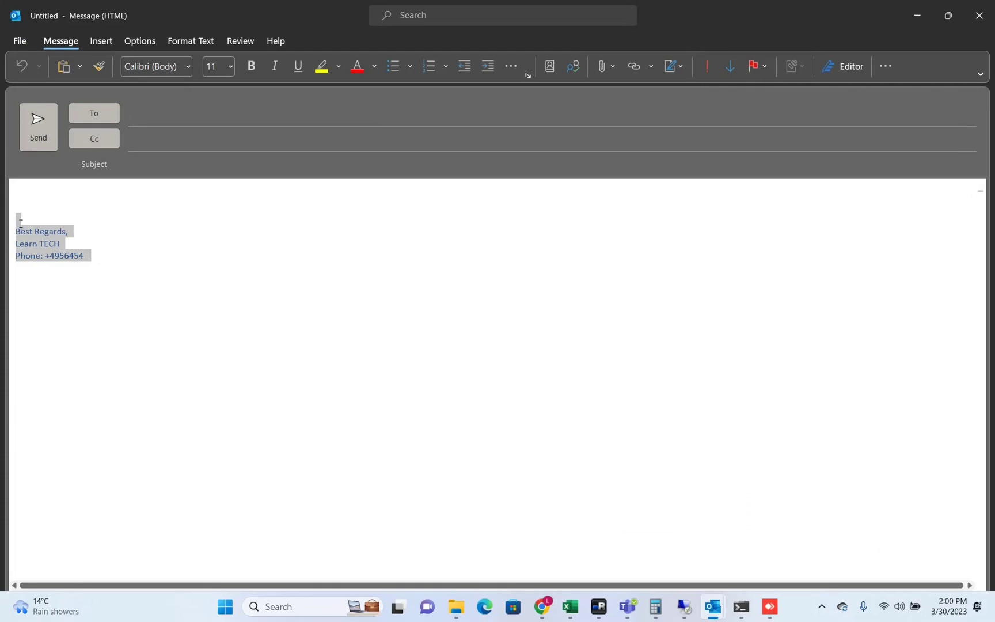
Step: Add the first suggested contact as the message recipient
{"action": "left_click", "coordinate": [155, 123]}
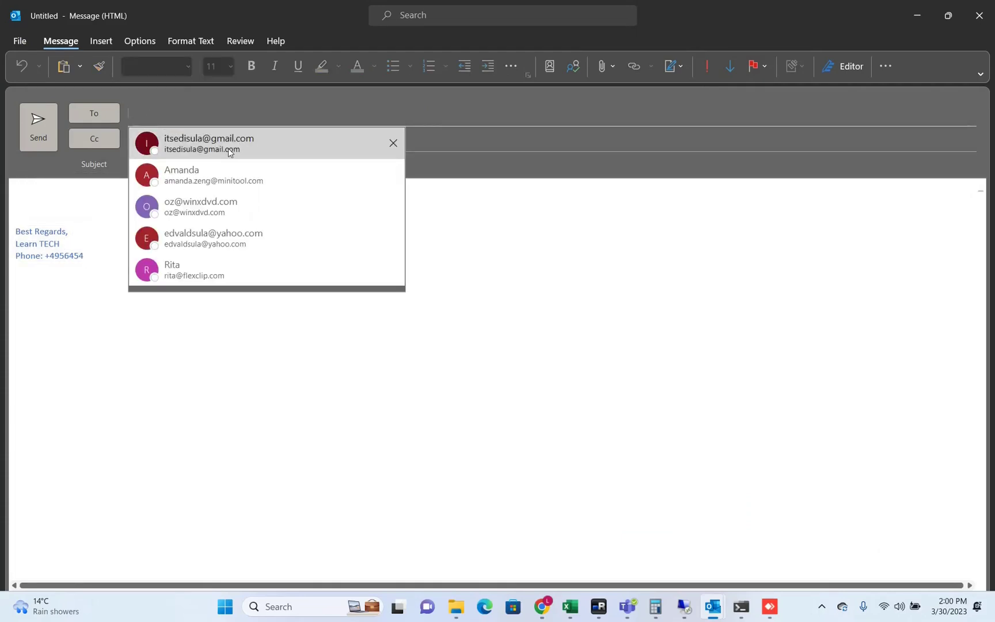
{"action": "left_click", "coordinate": [226, 146]}
{"action": "left_click", "coordinate": [58, 207]}
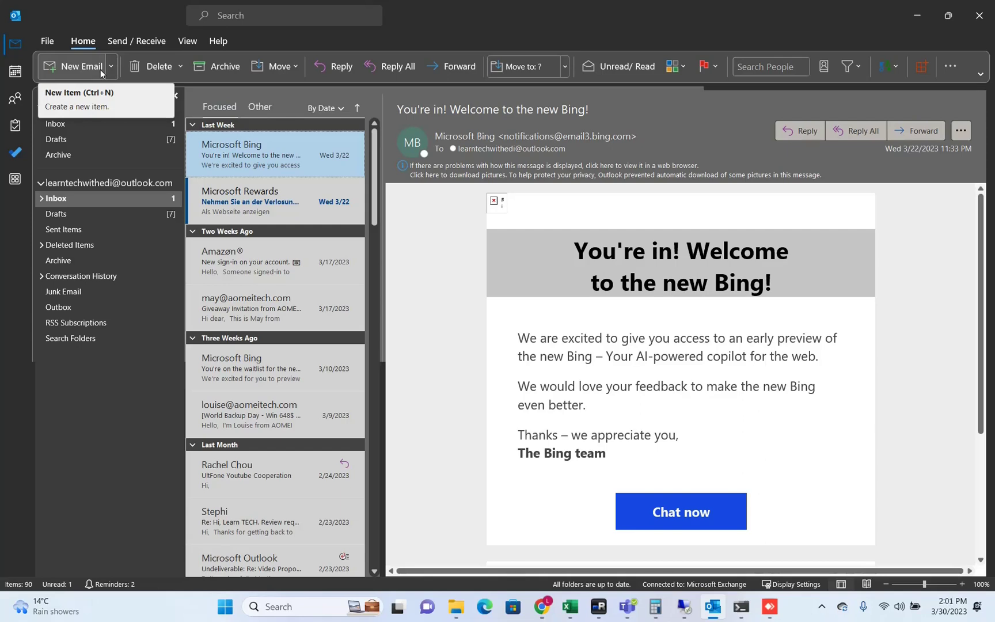
Step: From a new email, reopen Signatures and Stationery via Insert > Signature and reposition it
{"action": "left_click", "coordinate": [100, 70]}
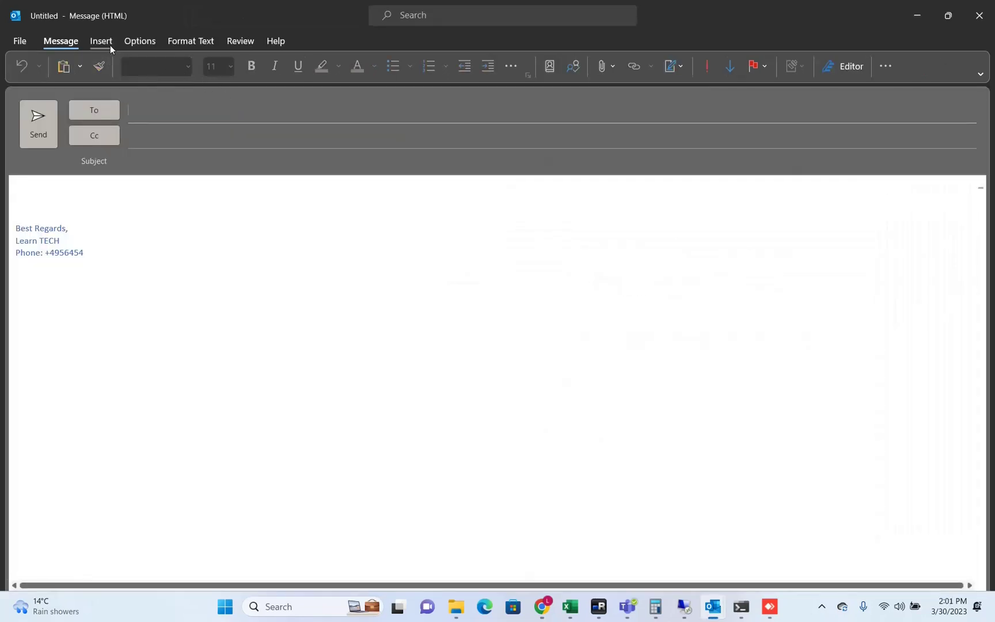
{"action": "left_click", "coordinate": [110, 45]}
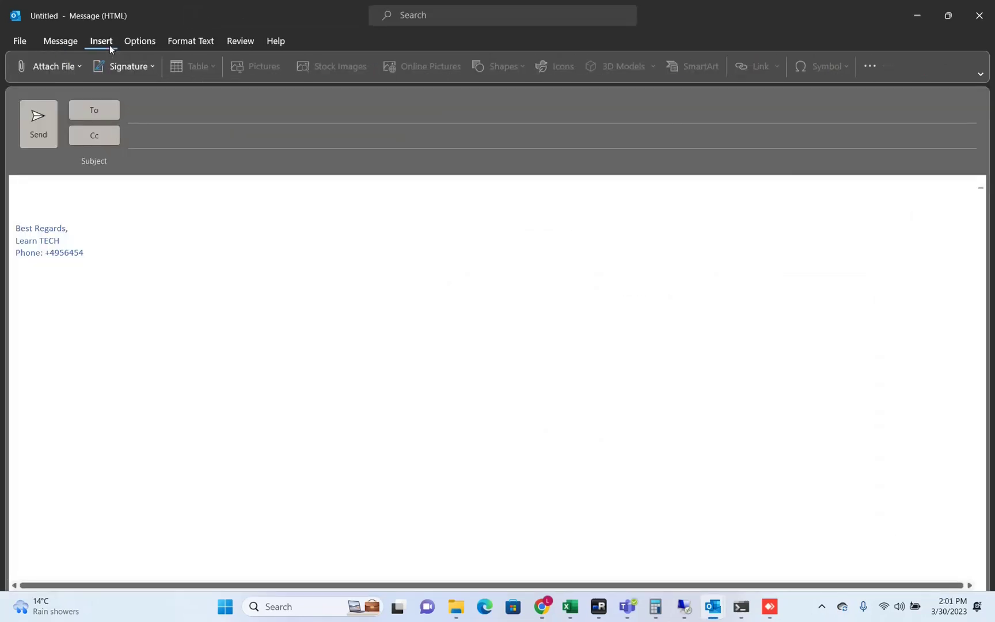
{"action": "left_click", "coordinate": [130, 67]}
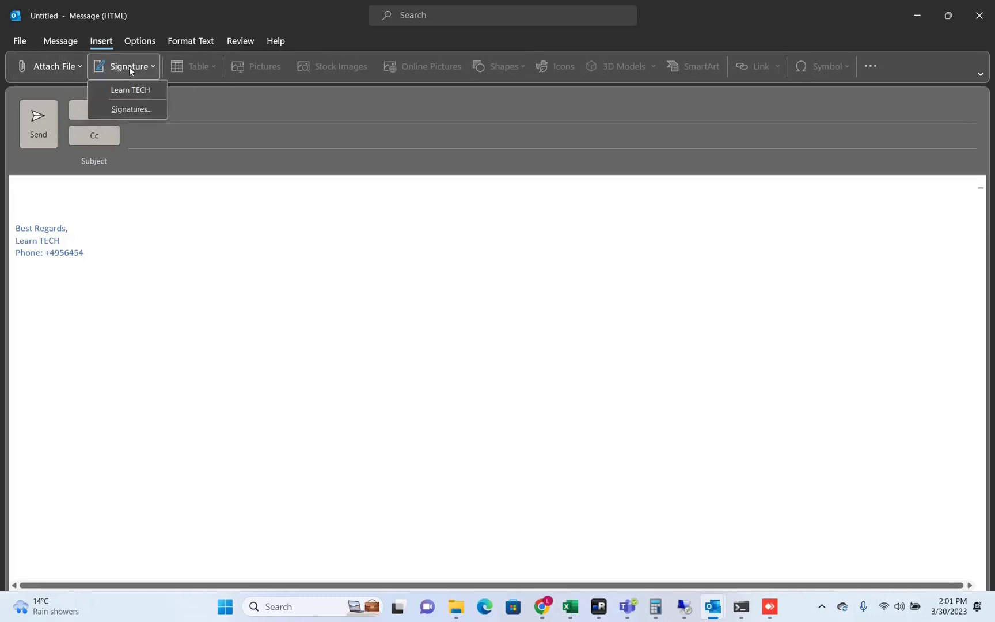
{"action": "left_click", "coordinate": [135, 110]}
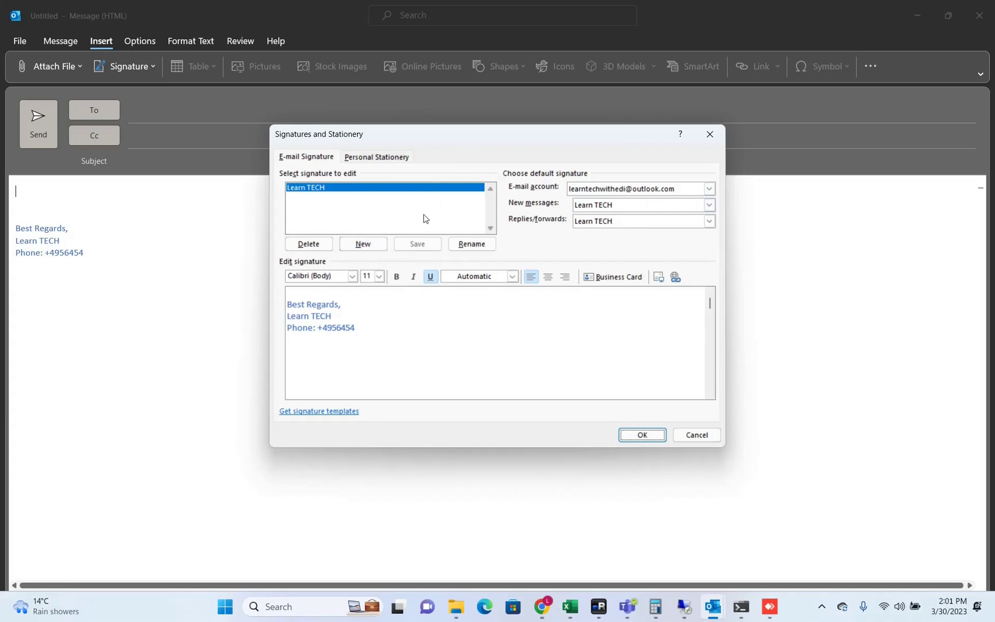
{"action": "left_click_drag", "start_coordinate": [467, 134], "coordinate": [523, 170]}
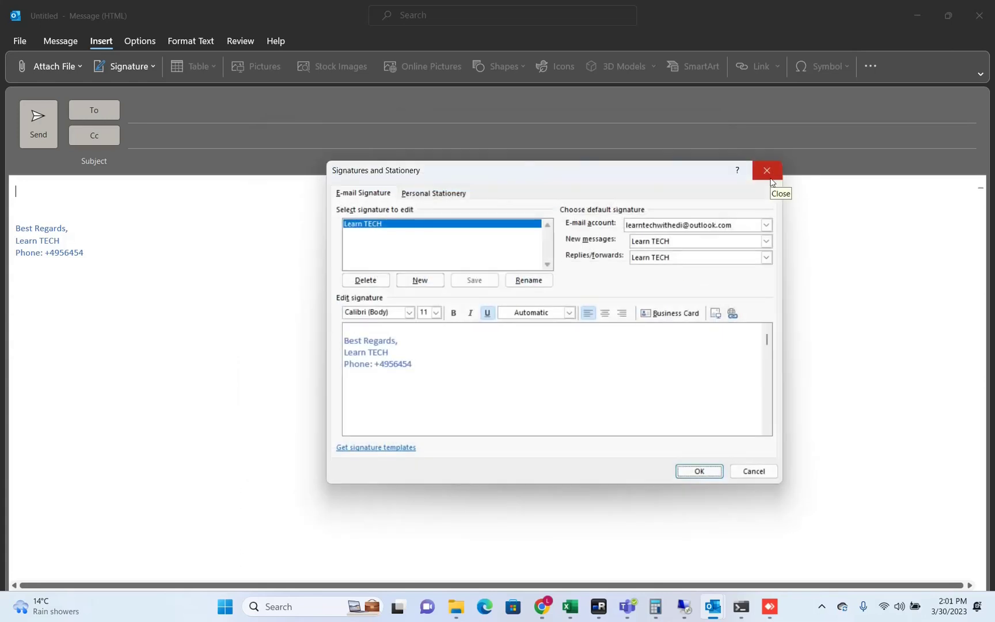